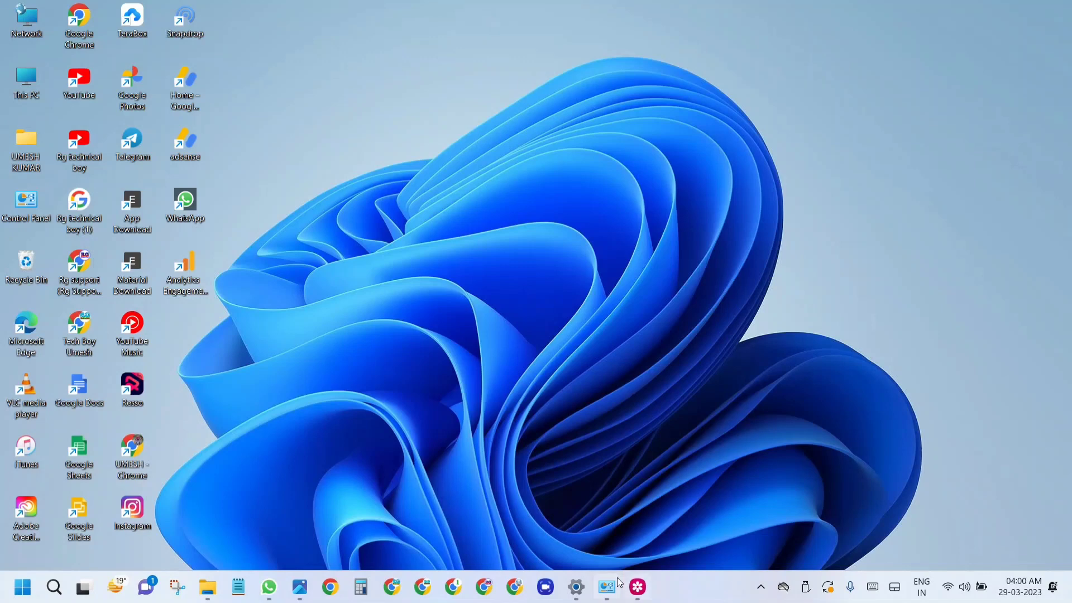
Step: Switch to Samsung Gallery and view the pictures of the USB cable connection, the USB charging notification and the File Transfer preference
left_click(638, 588)
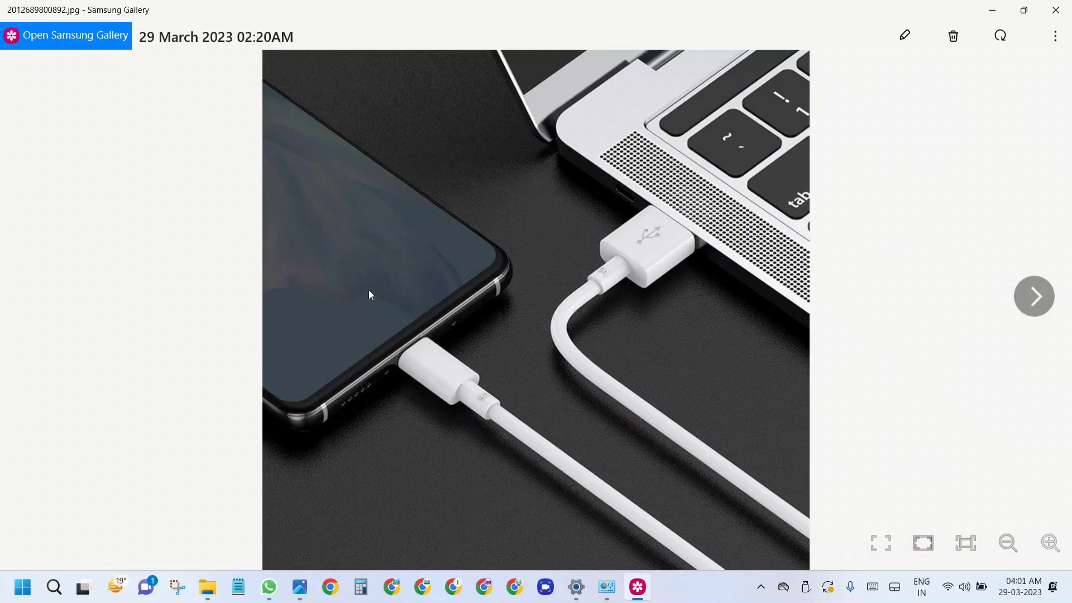
left_click(1030, 292)
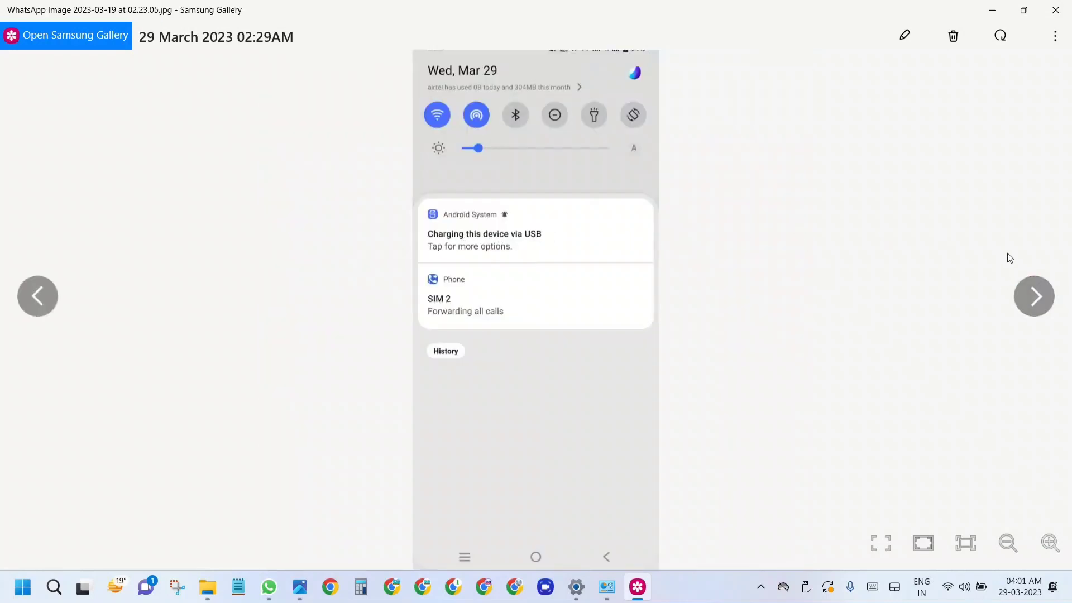
left_click(1019, 304)
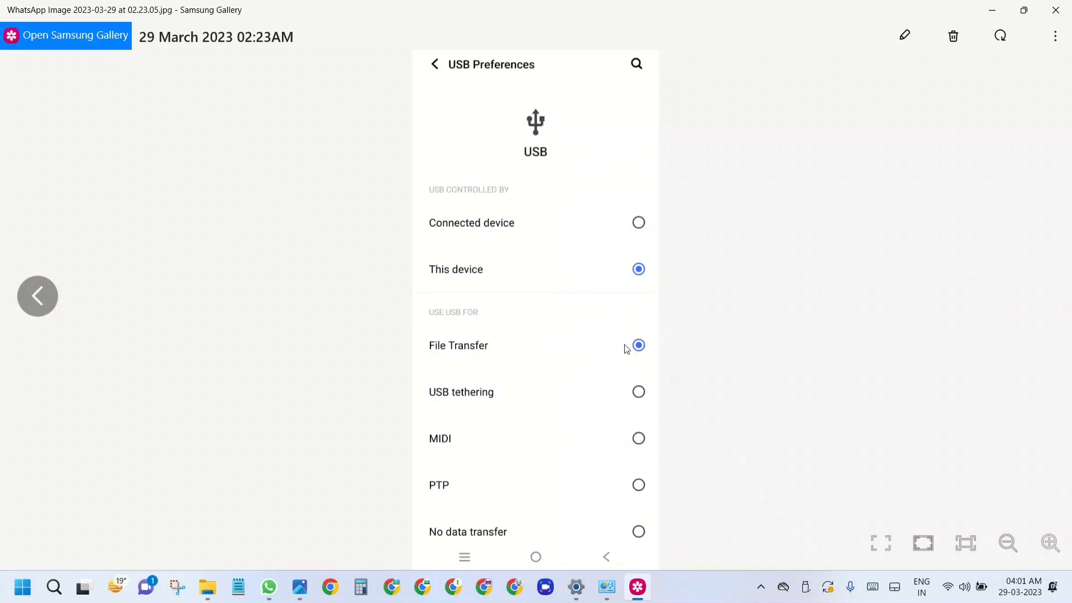
left_click(981, 8)
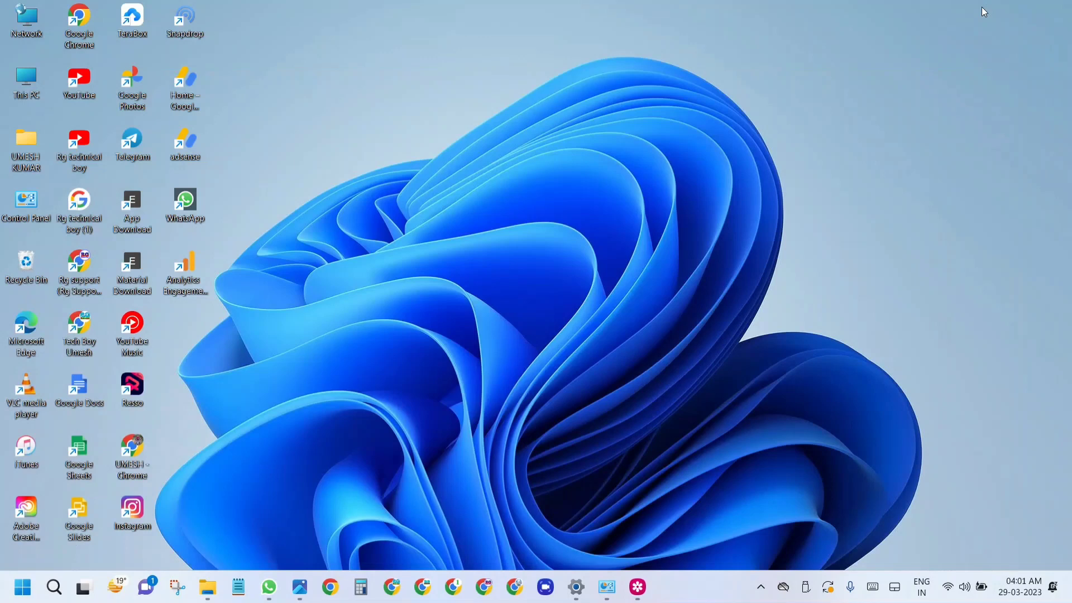
Step: Open the z1pro music folder in the internal storage of the connected phone 2025 from This PC
double_click(26, 79)
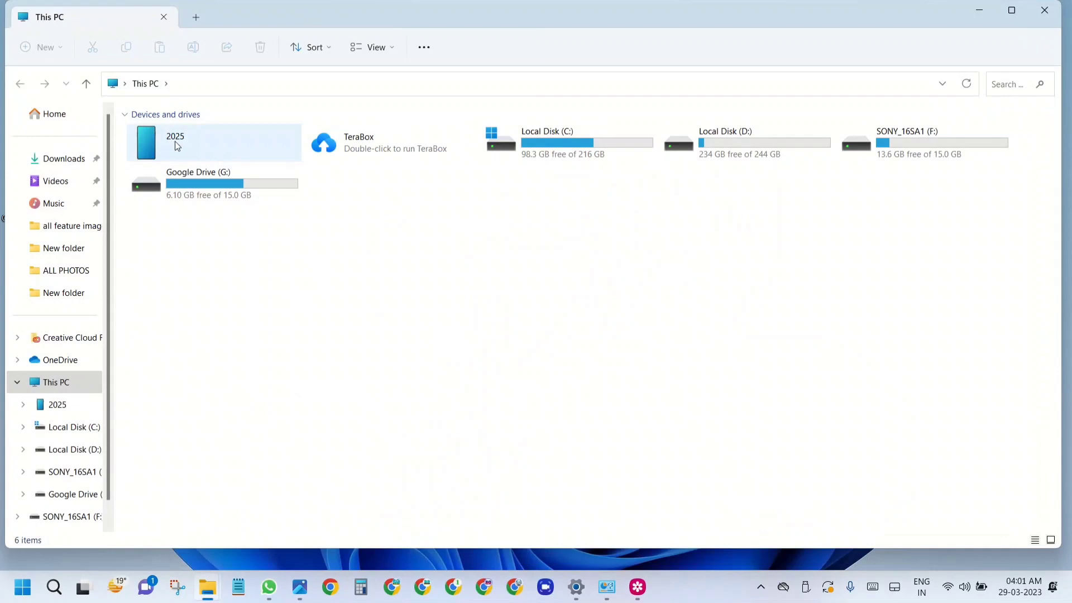
double_click(175, 142)
double_click(197, 133)
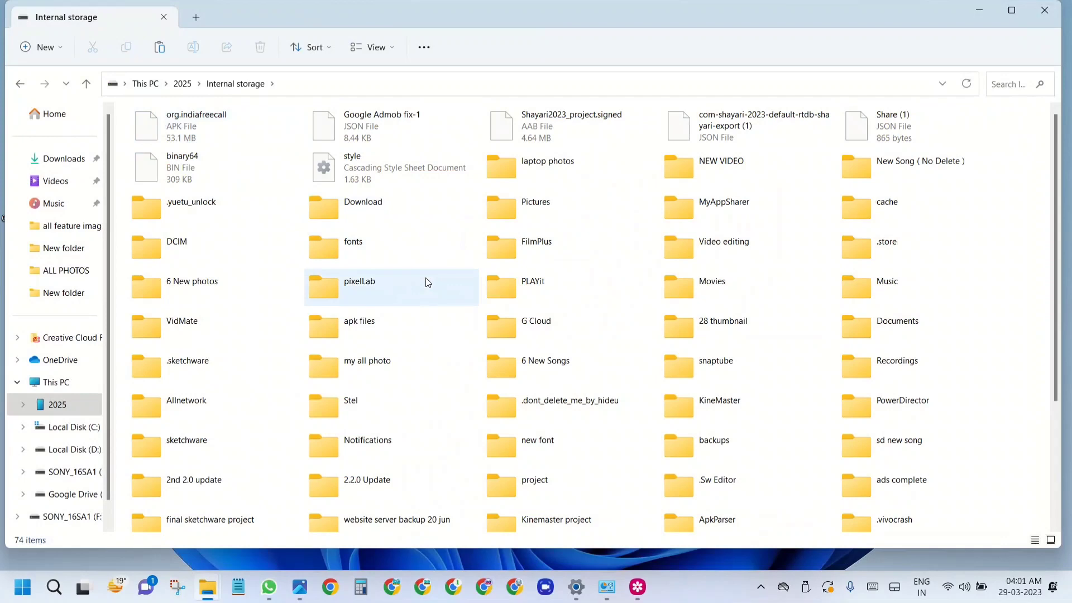
scroll(426, 281, "down", 3)
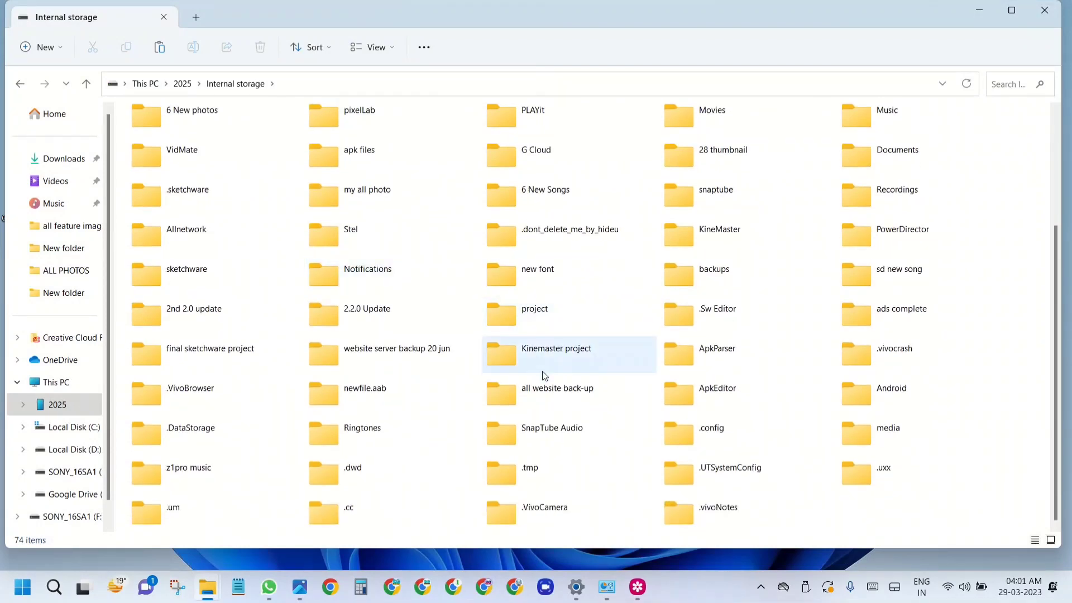
double_click(214, 477)
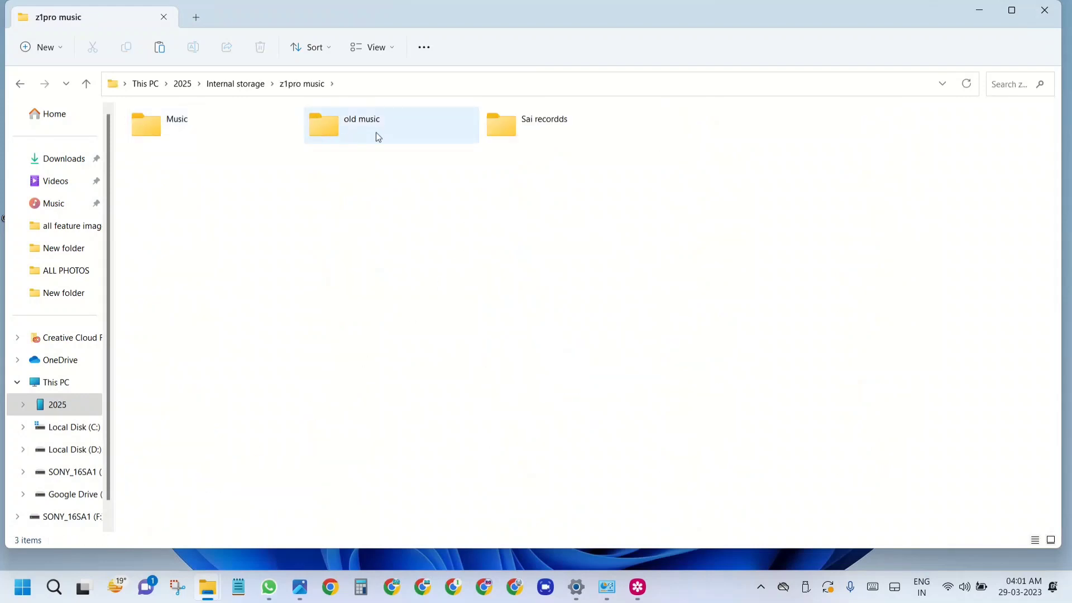
Step: Look into the old music folder, then open the Sai recordds folder and go to the end of its song list
double_click(376, 134)
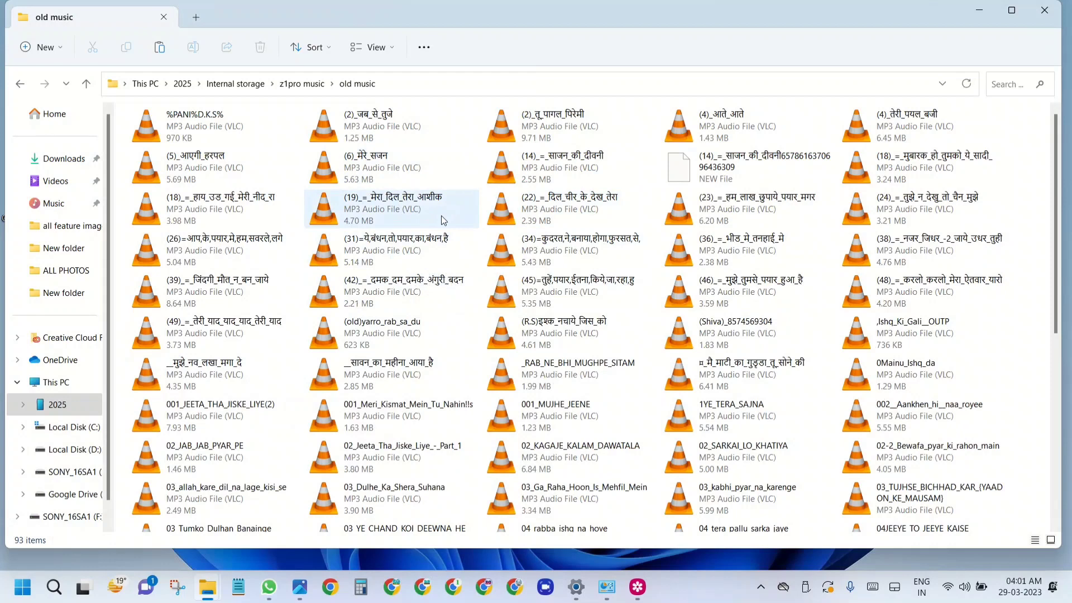
left_click(21, 88)
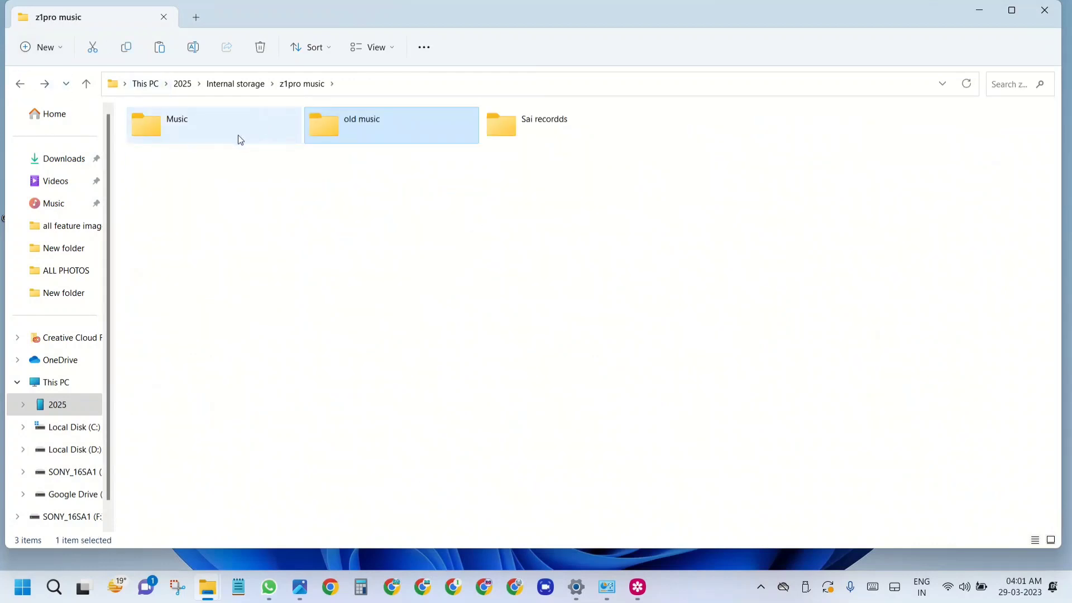
left_click(514, 146)
double_click(527, 134)
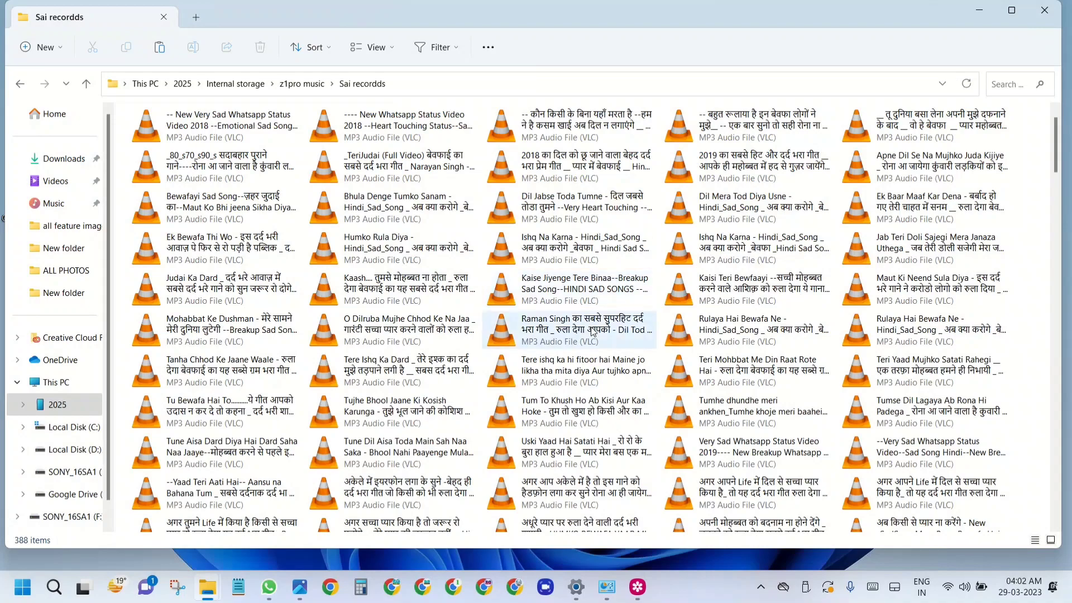
scroll(593, 332, "down", 15)
scroll(593, 331, "down", 20)
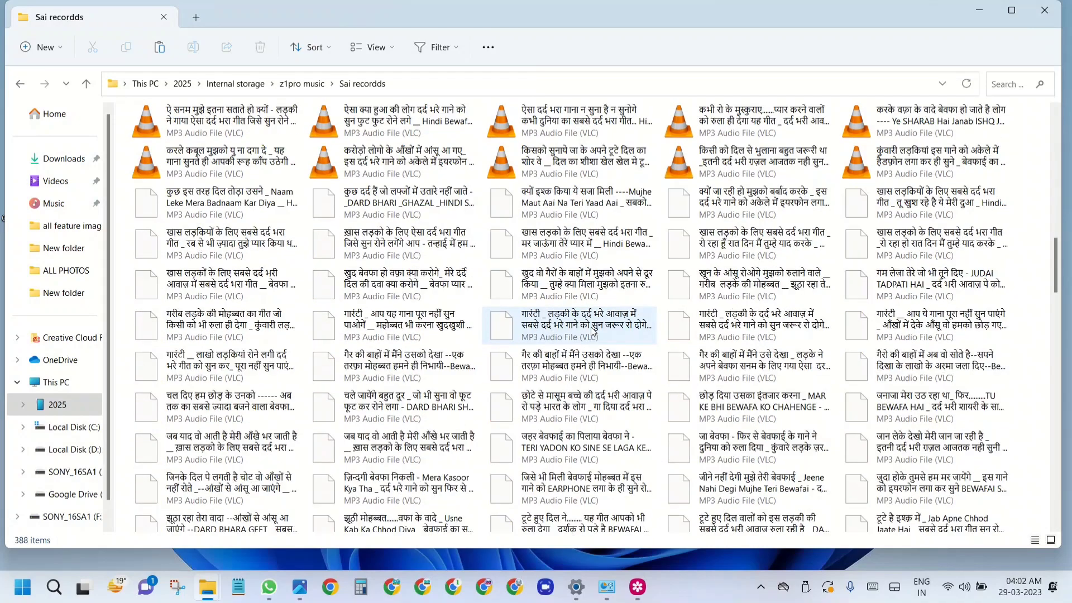
scroll(593, 331, "down", 20)
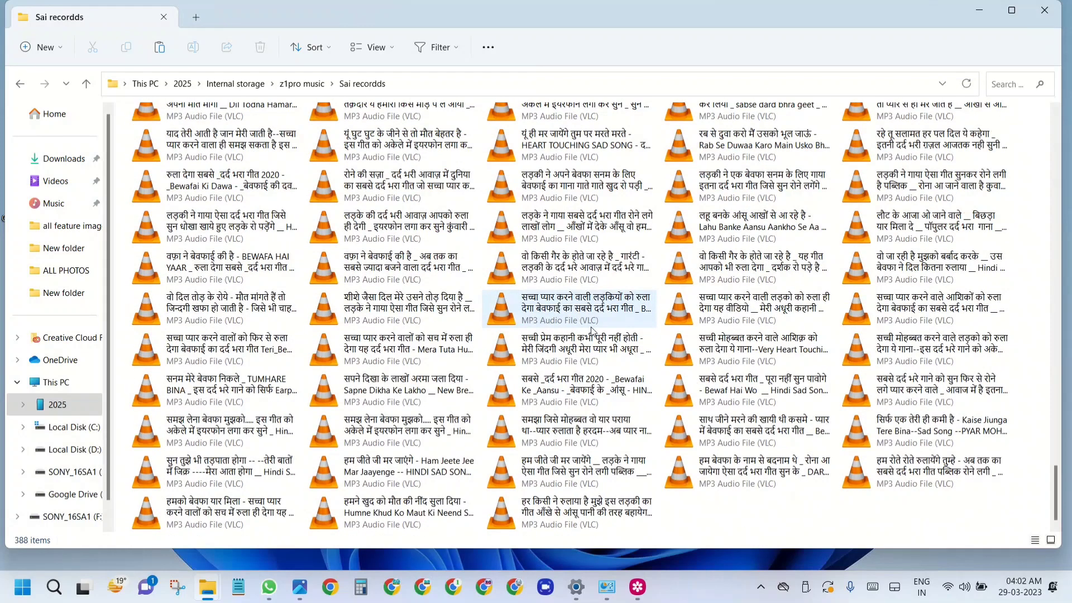
Step: Select five separate songs near the end of the Sai recordds folder
mouse_move(129, 362)
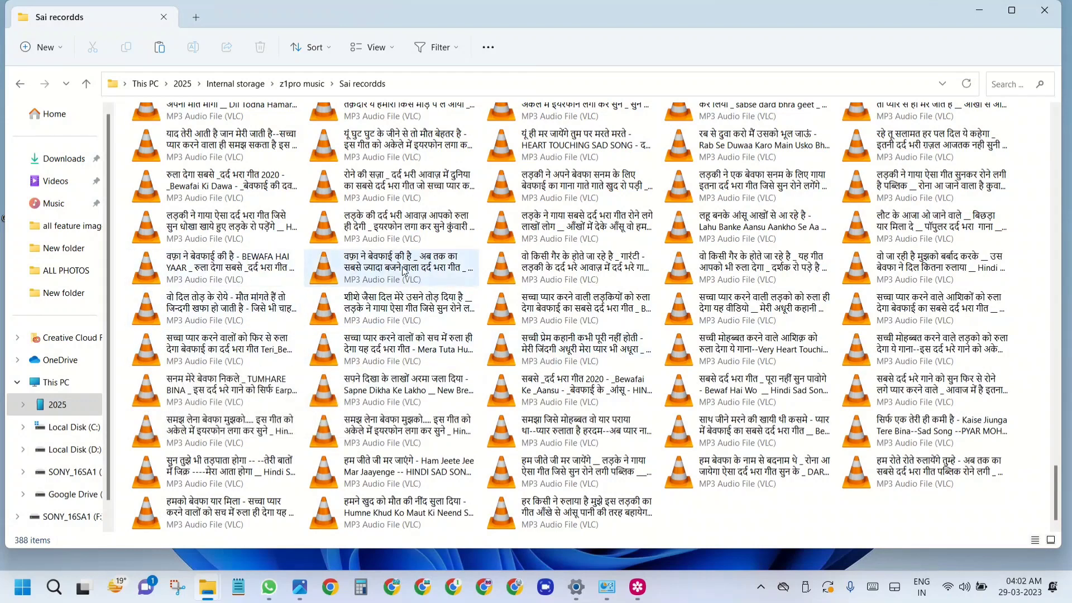
mouse_move(406, 272)
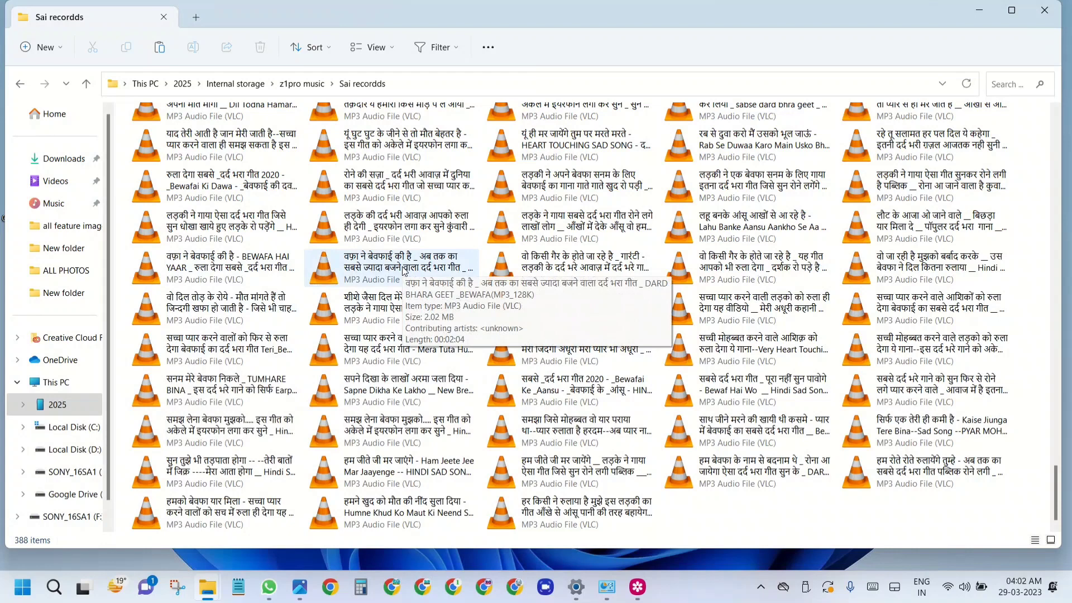
left_click(406, 272)
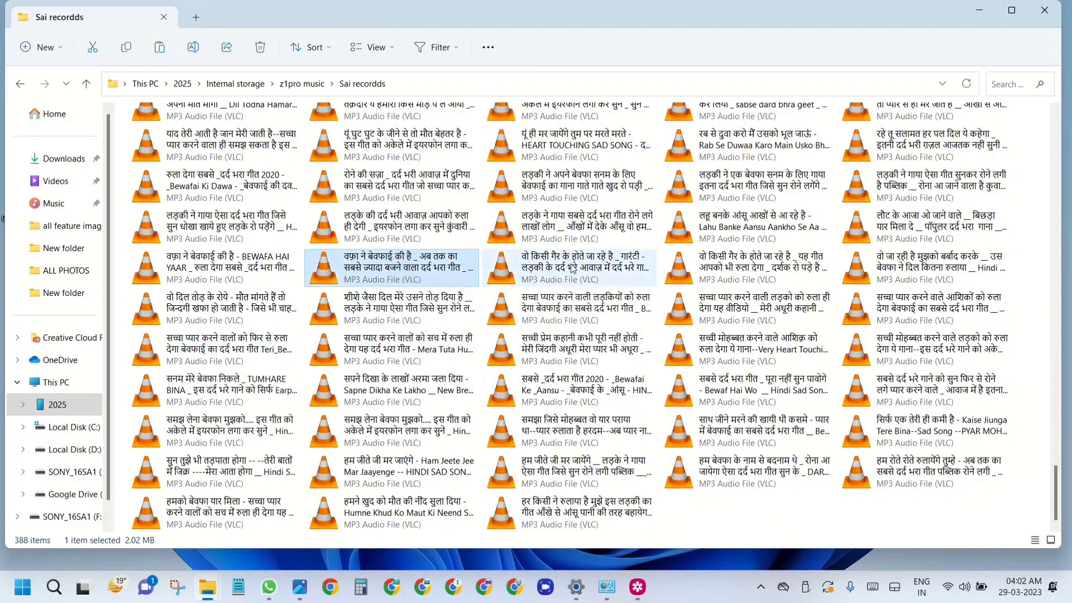
left_click(581, 379, "ctrl")
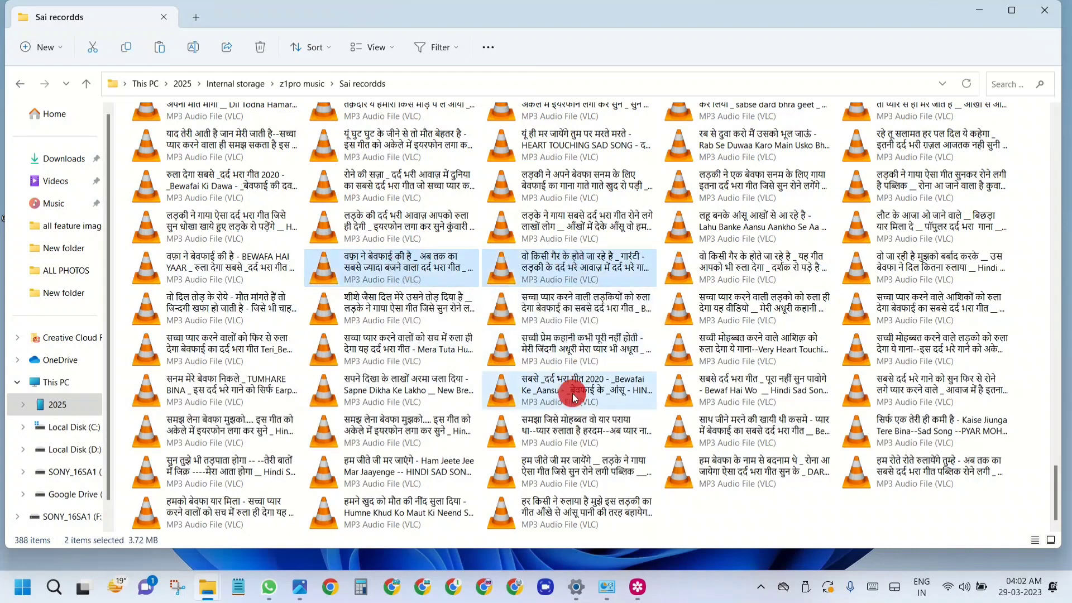
left_click(232, 441, "ctrl")
left_click(569, 267, "ctrl")
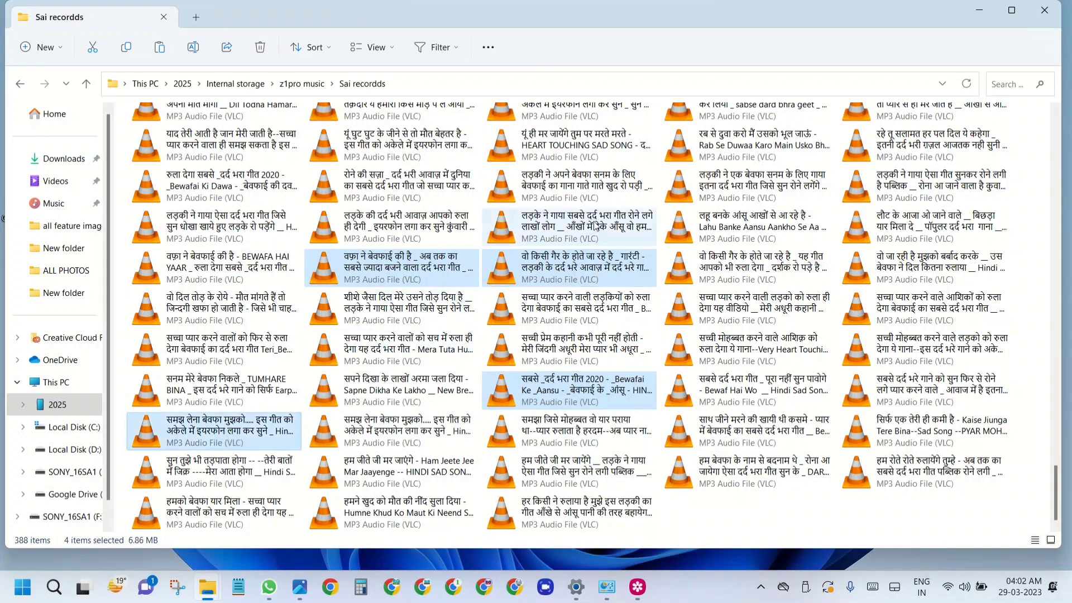
left_click(817, 341, "ctrl")
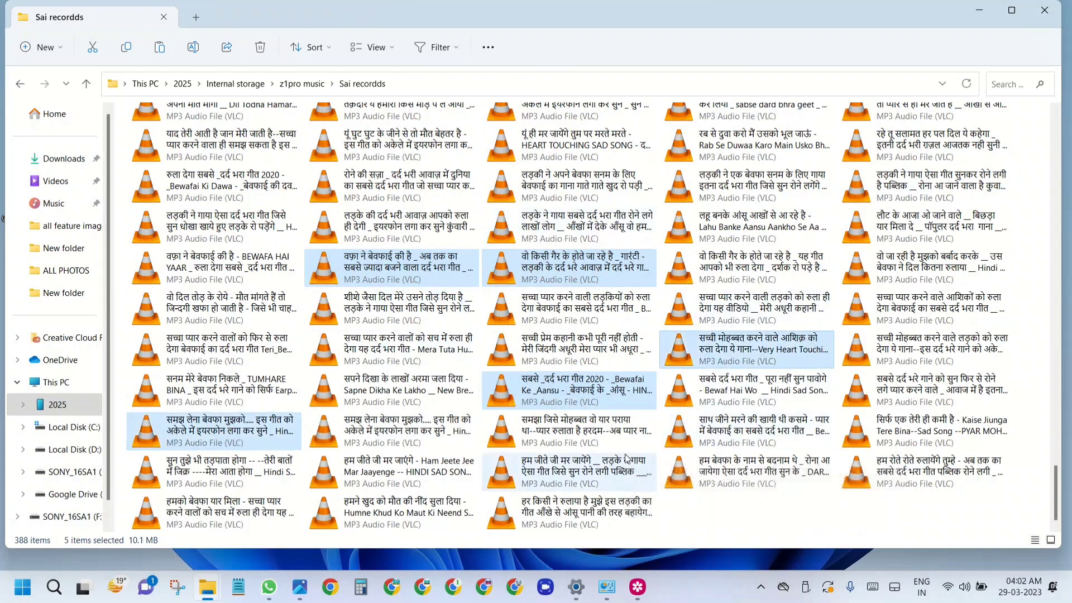
Step: Select all songs in the folder, exclude five individual songs from the selection, and clear the whole selection
key("ctrl+a")
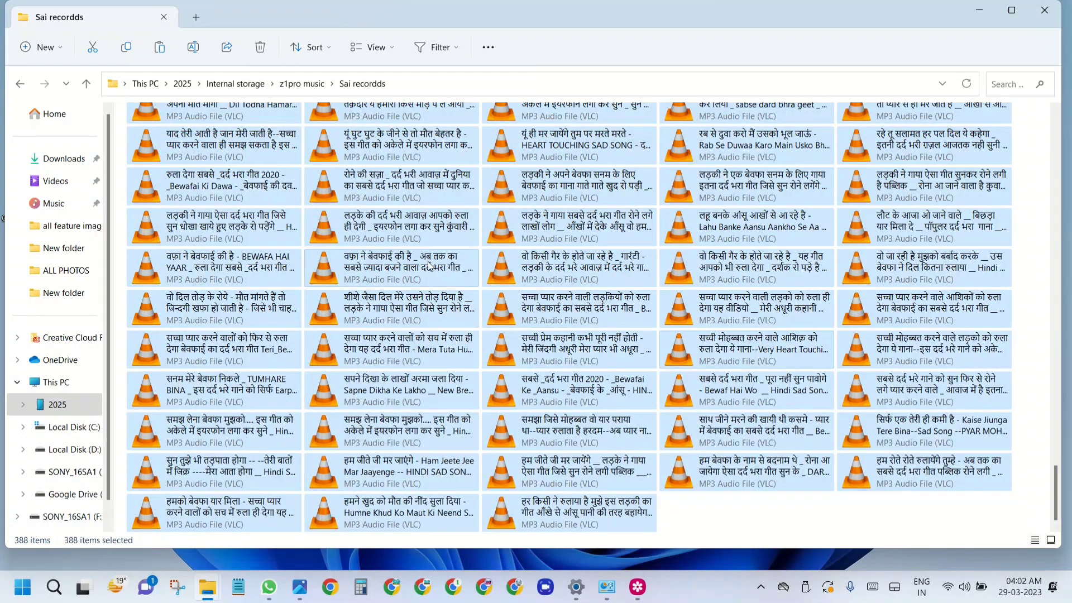
left_click(379, 270, "ctrl")
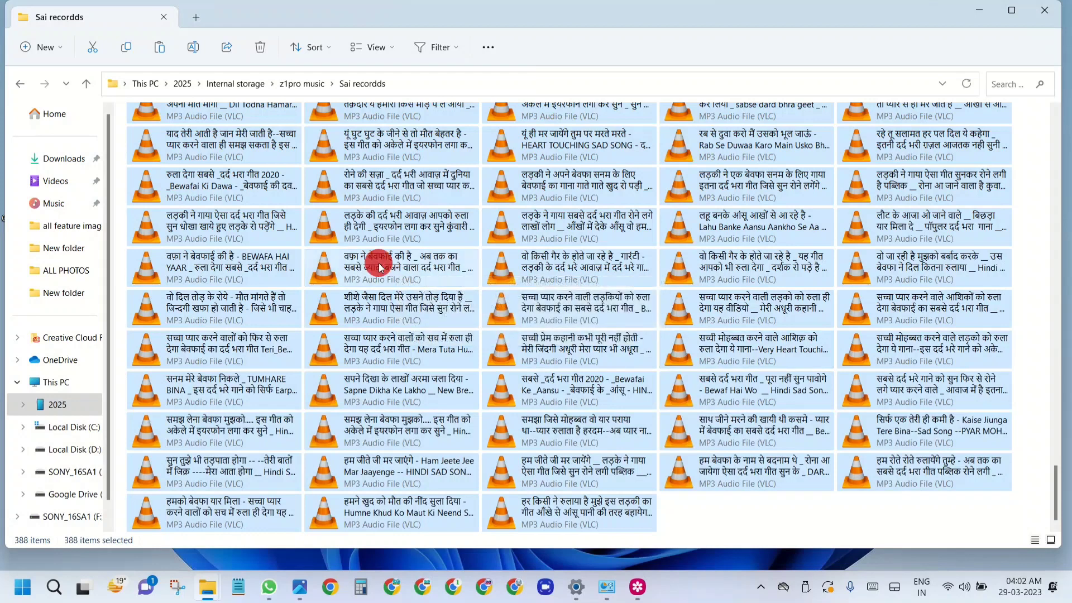
left_click(544, 272, "ctrl")
left_click(391, 401, "ctrl")
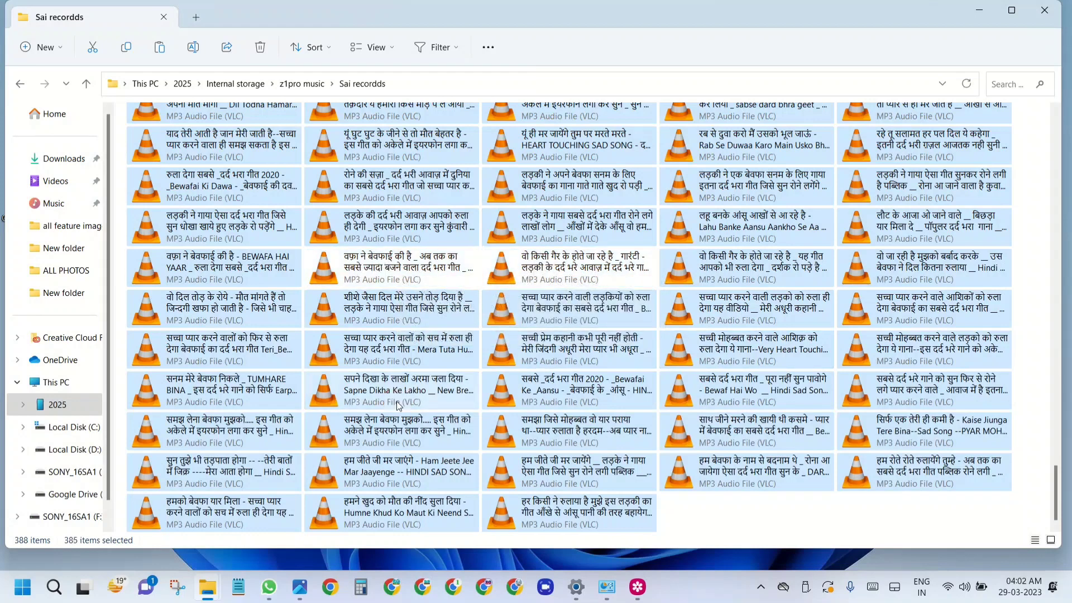
left_click(791, 385, "ctrl")
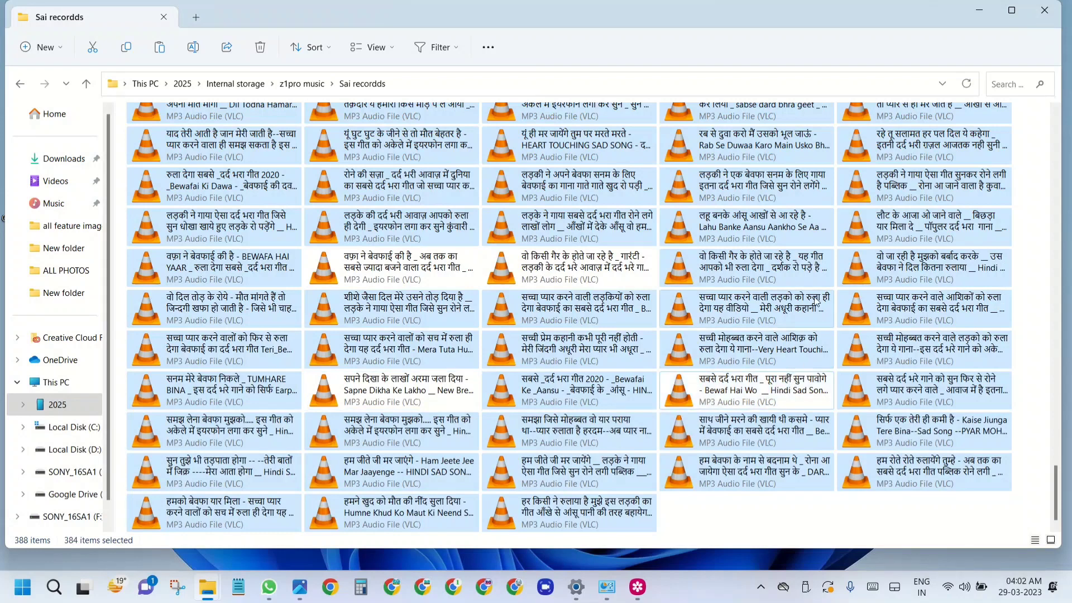
left_click(788, 229, "ctrl")
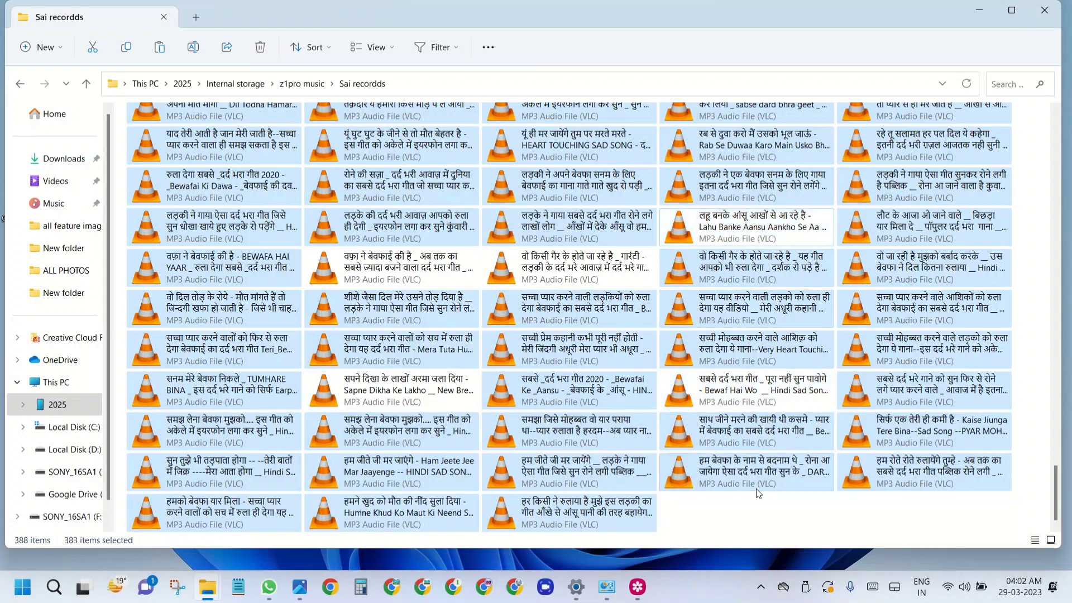
left_click(768, 518)
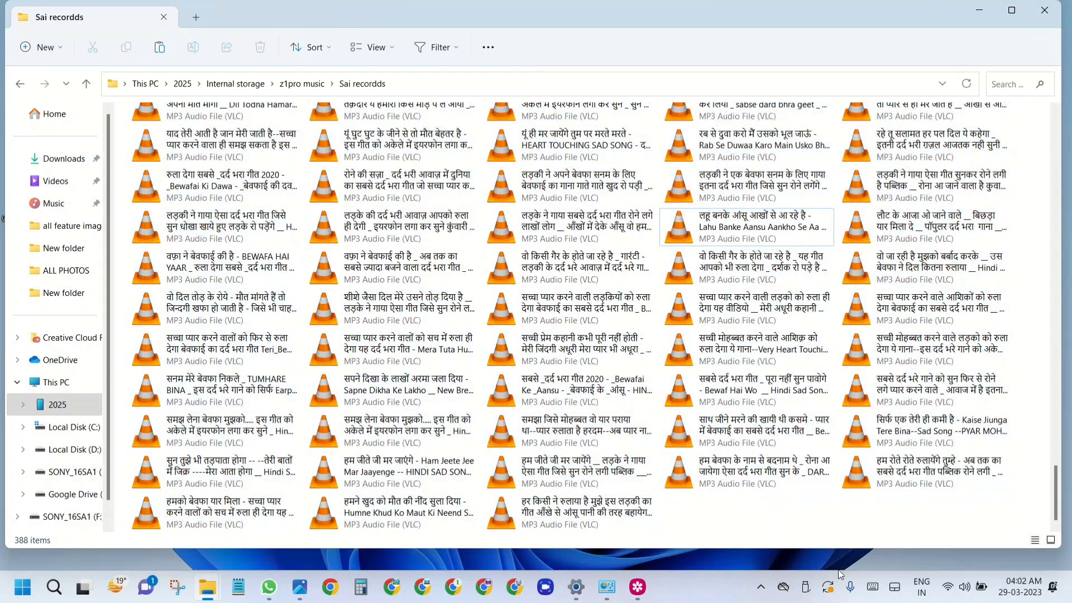
Step: Select the block of songs in the first four columns of the last five rows and copy them
left_click_drag(805, 511, 128, 357)
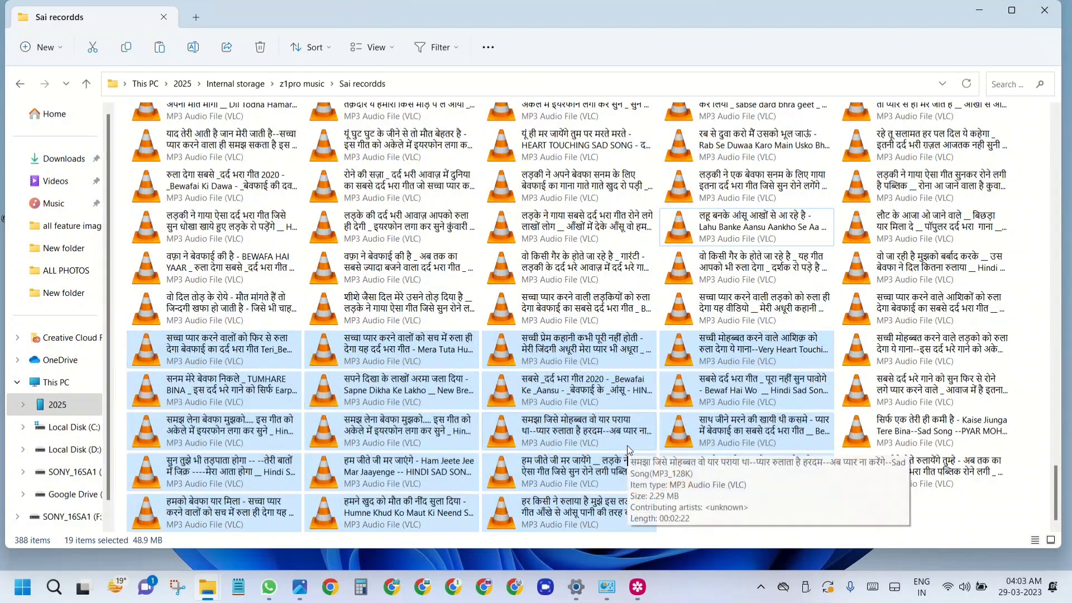
right_click(564, 404)
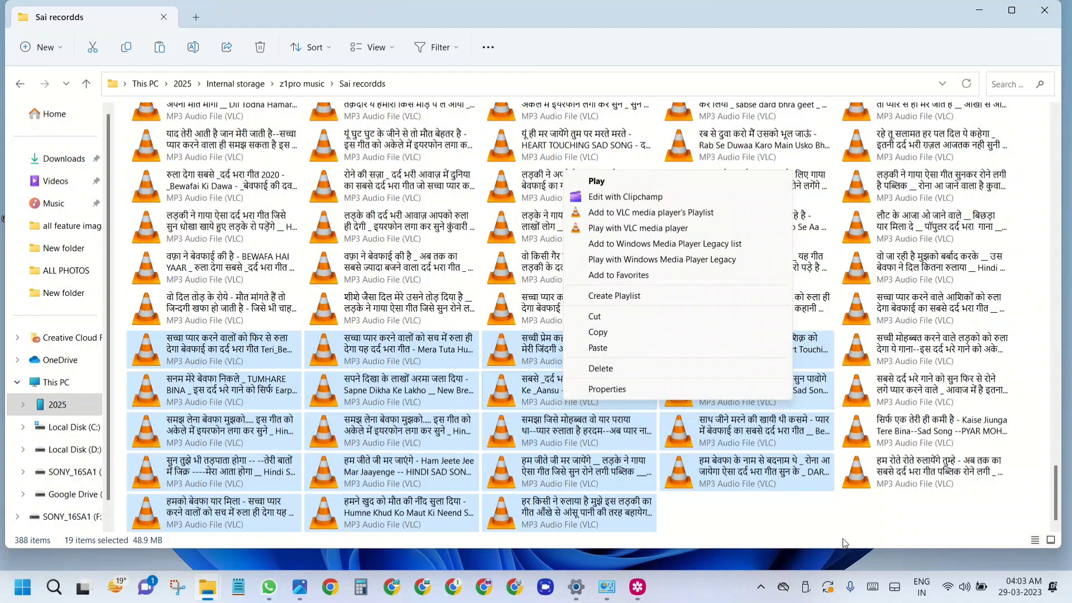
left_click(612, 329)
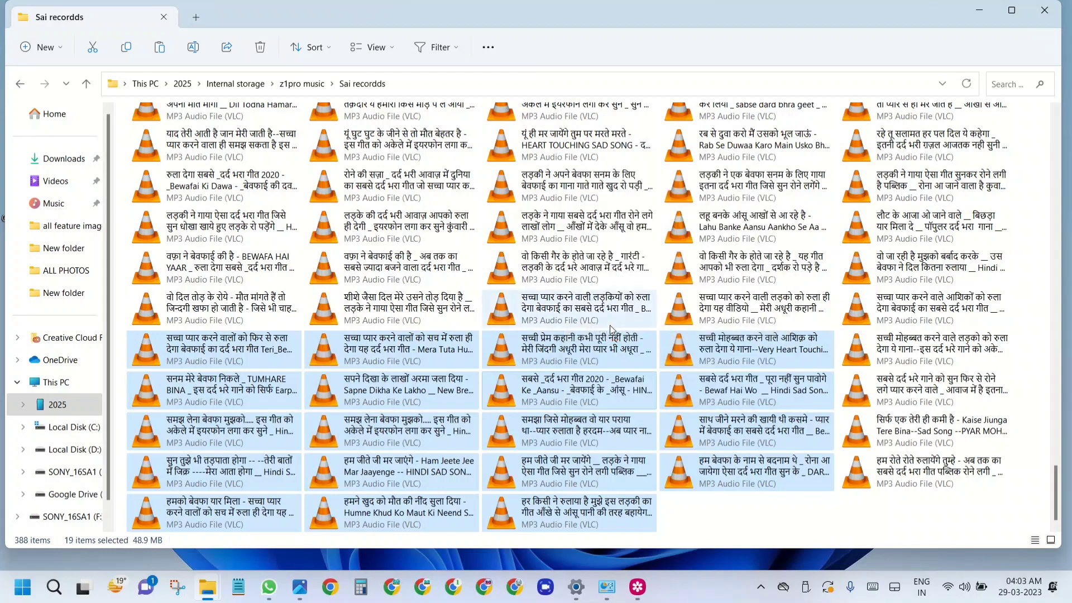
Step: Create a folder named music on Local Disk (D:) and open it
left_click(59, 382)
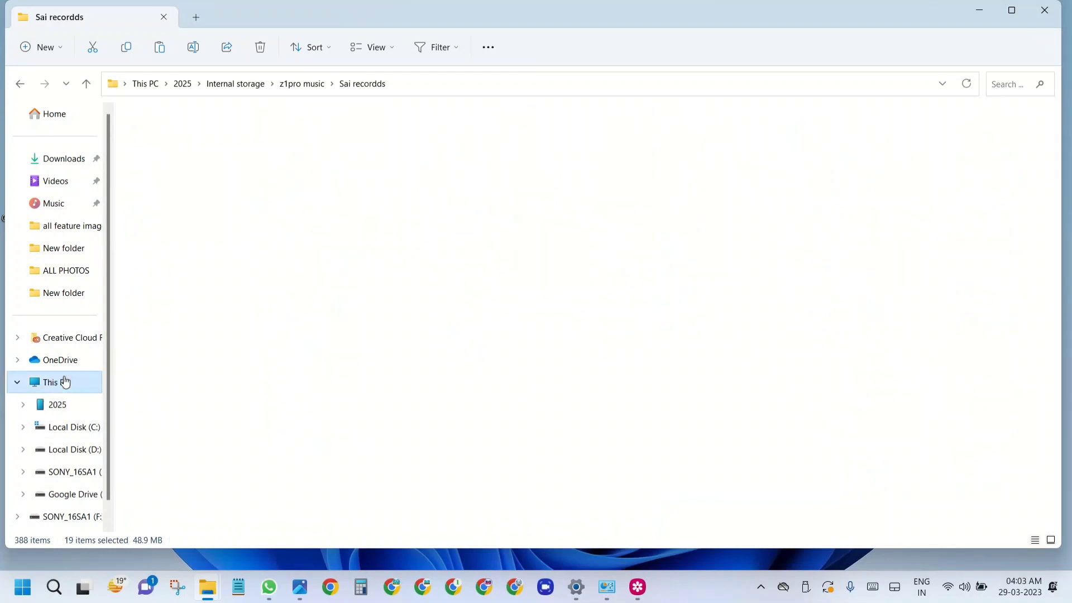
double_click(725, 126)
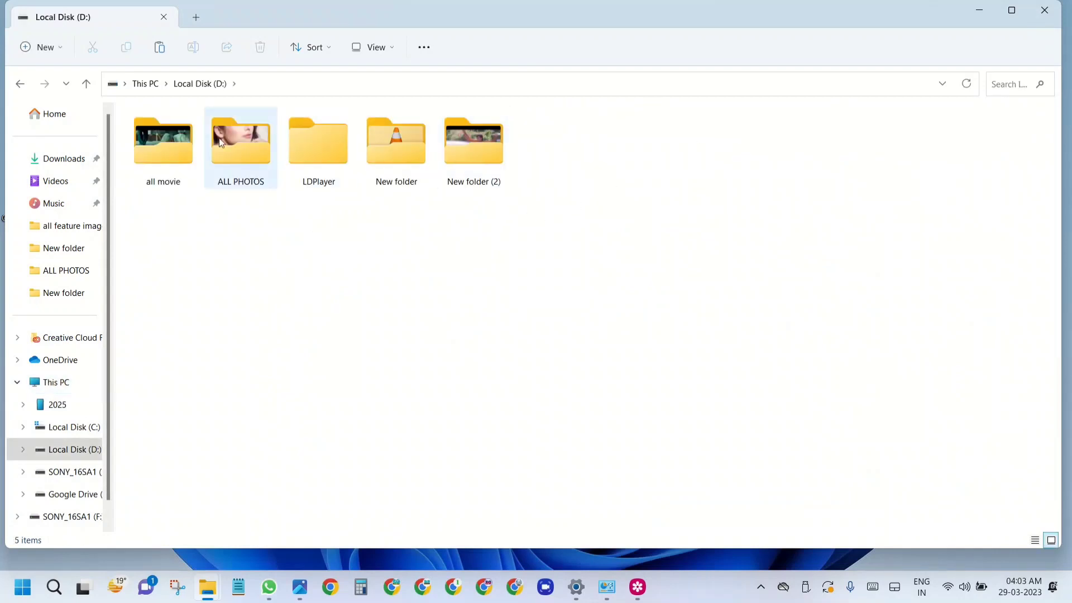
left_click(43, 44)
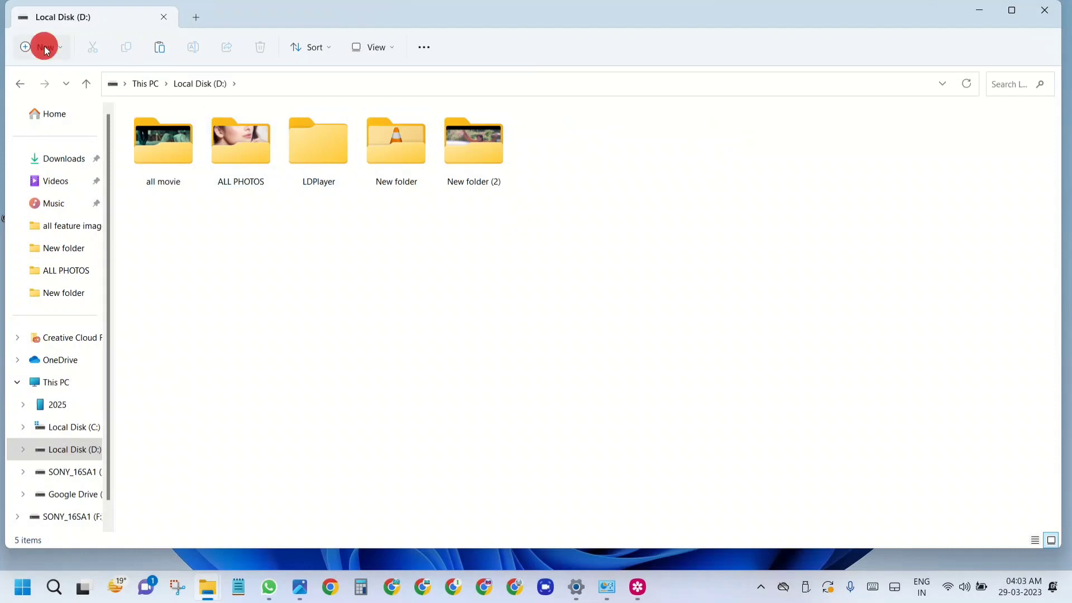
left_click(60, 81)
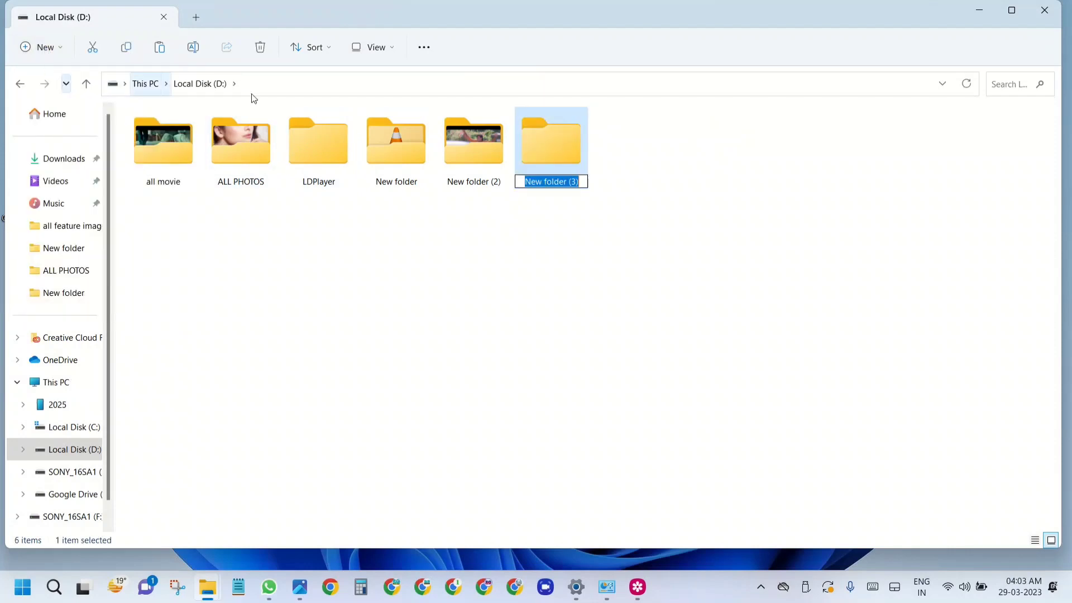
type("music")
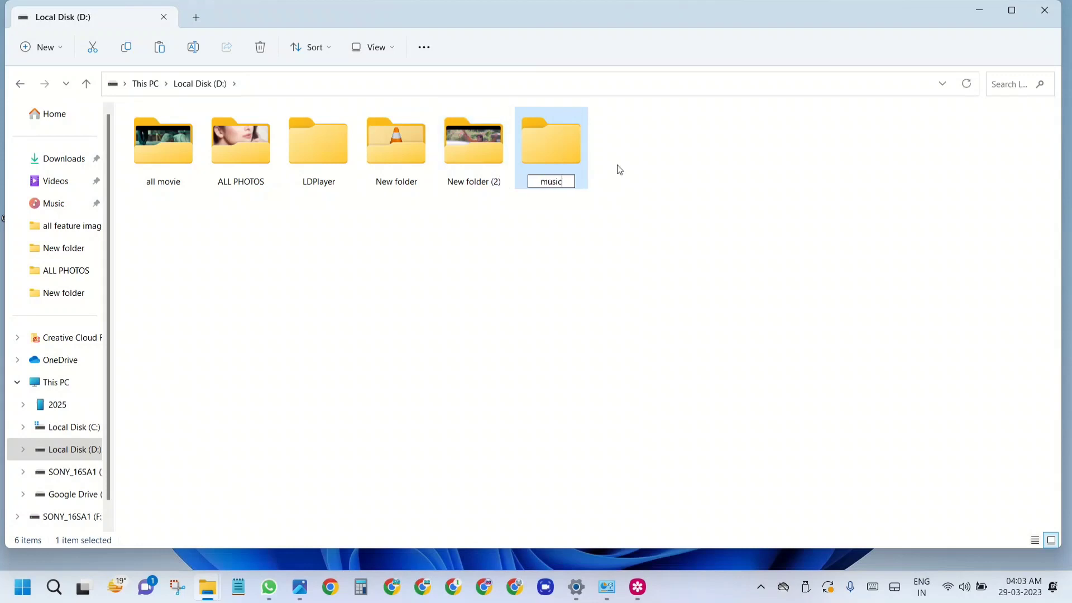
right_click(557, 164)
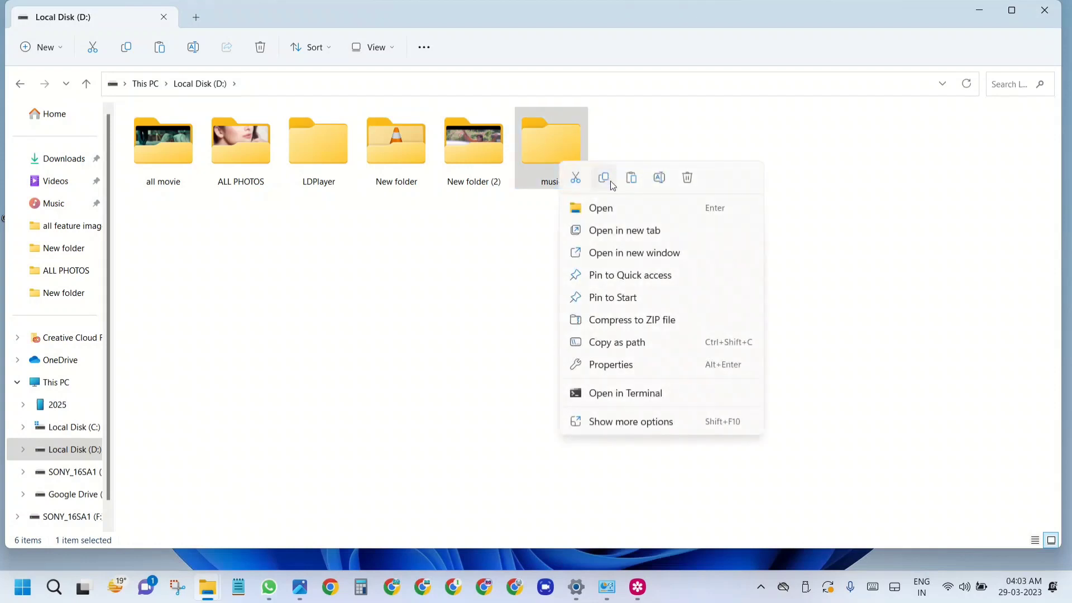
left_click(608, 211)
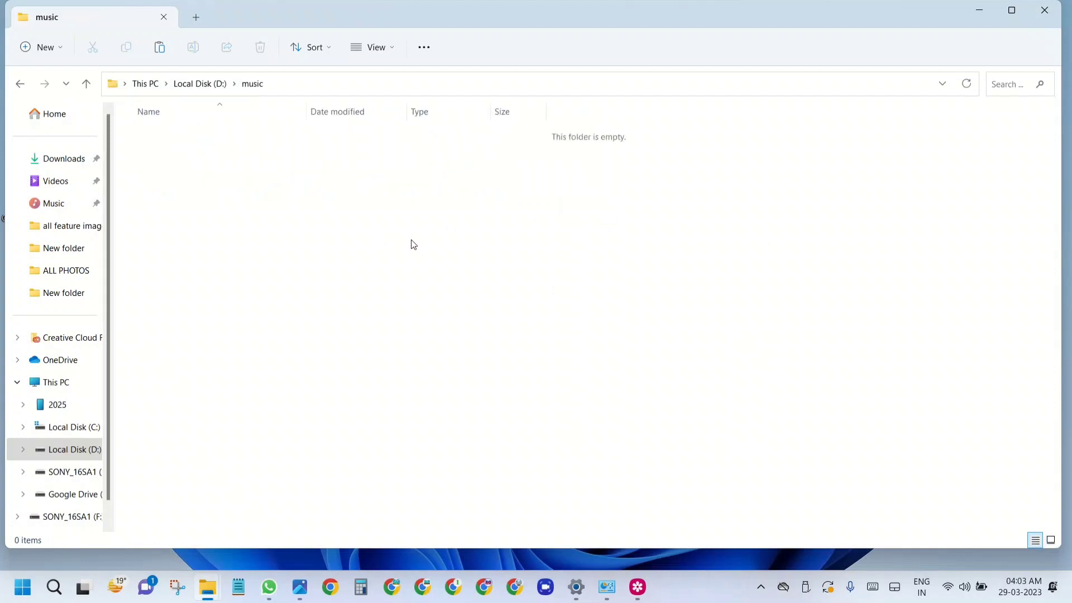
Step: Paste the copied songs into the empty music folder on Local Disk (D:) and clear the selection
key("ctrl+v")
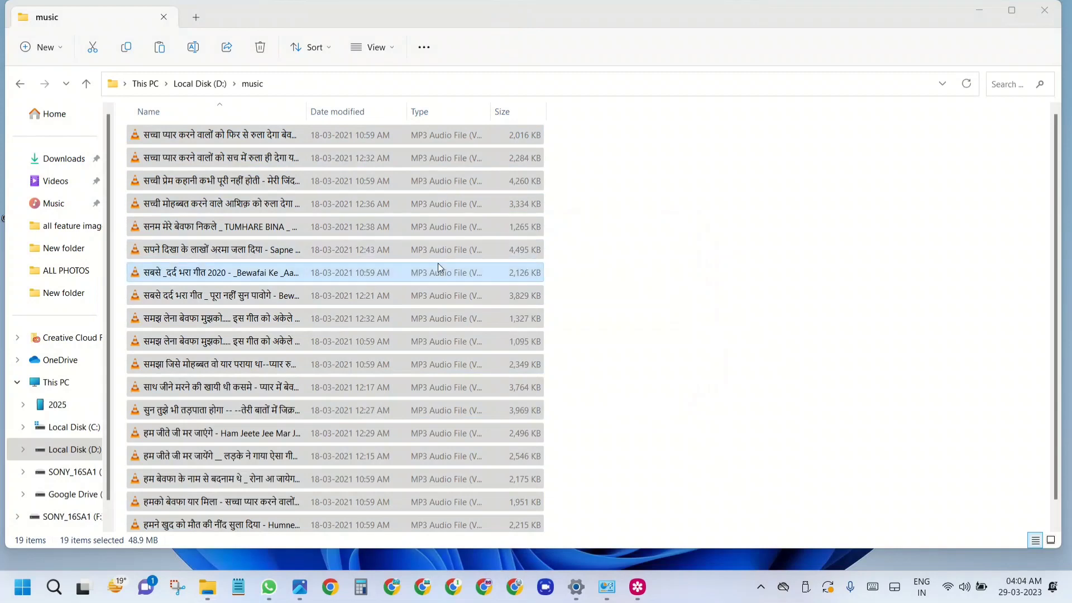
scroll(437, 263, "down", 1)
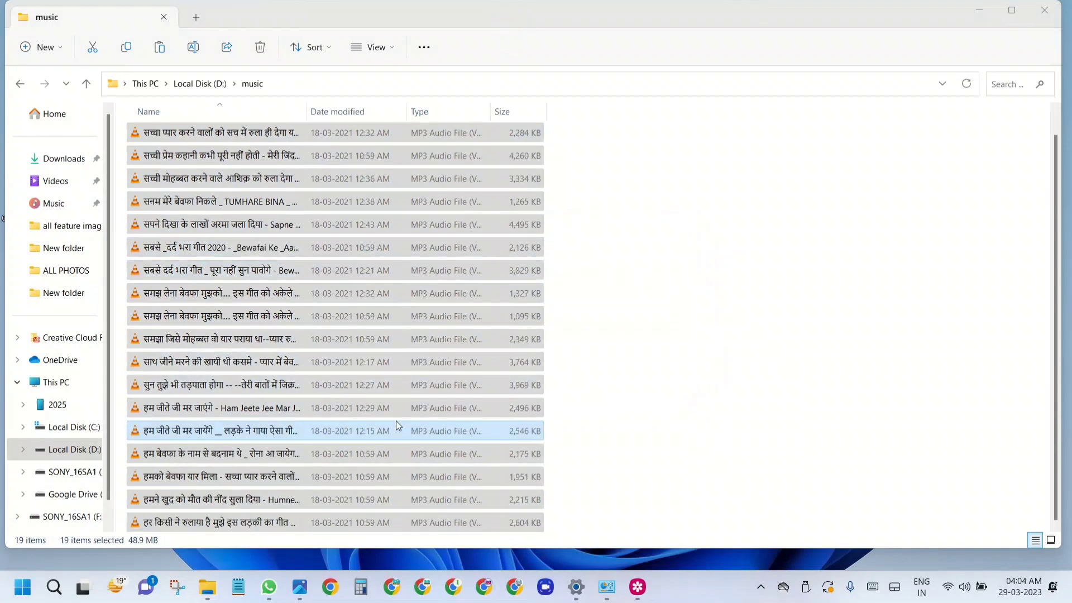
left_click(617, 376)
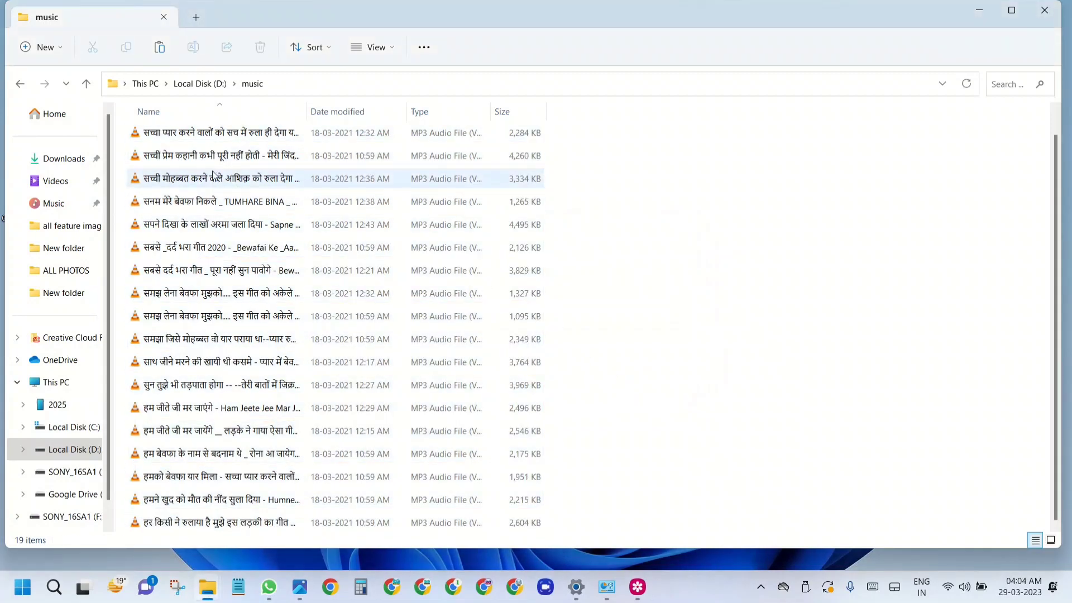
scroll(255, 207, "up", 1)
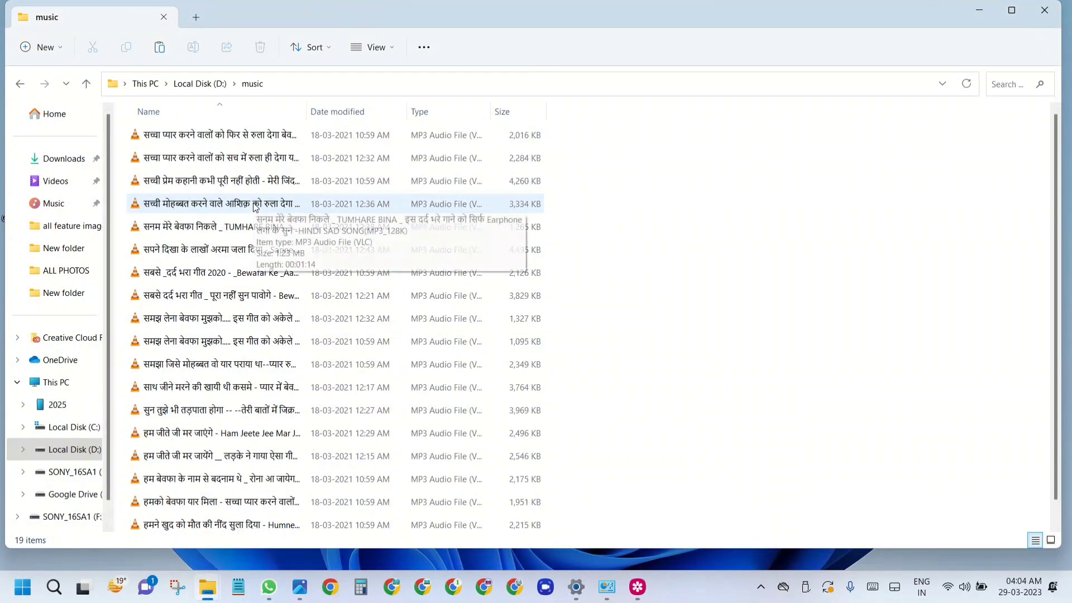
Step: Go back to Local Disk (D:) and reopen the music folder to check the transferred songs
left_click(20, 84)
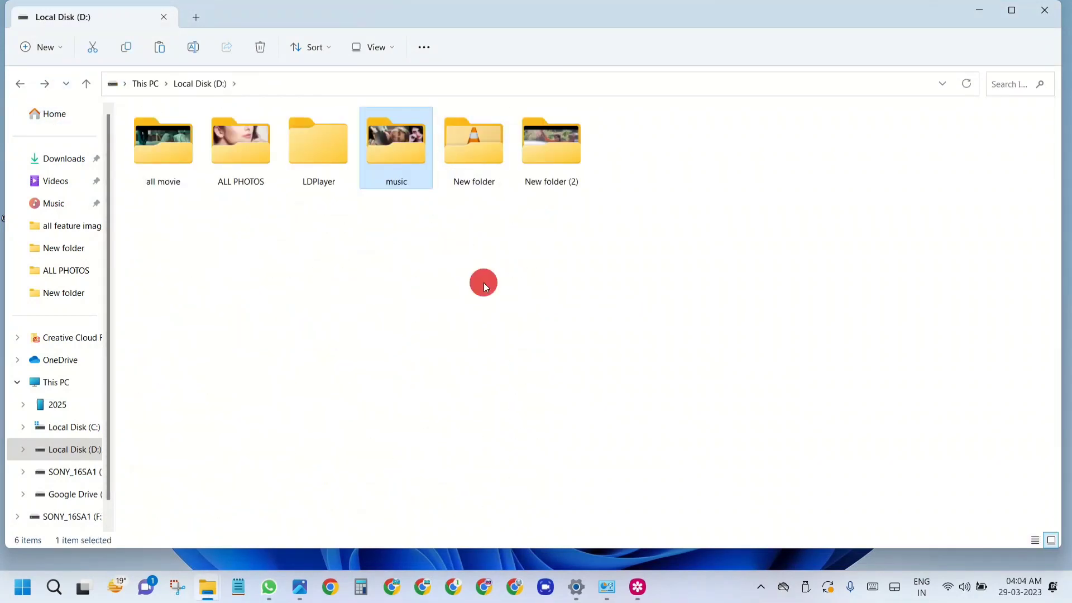
left_click(483, 282)
left_click(409, 180)
double_click(405, 164)
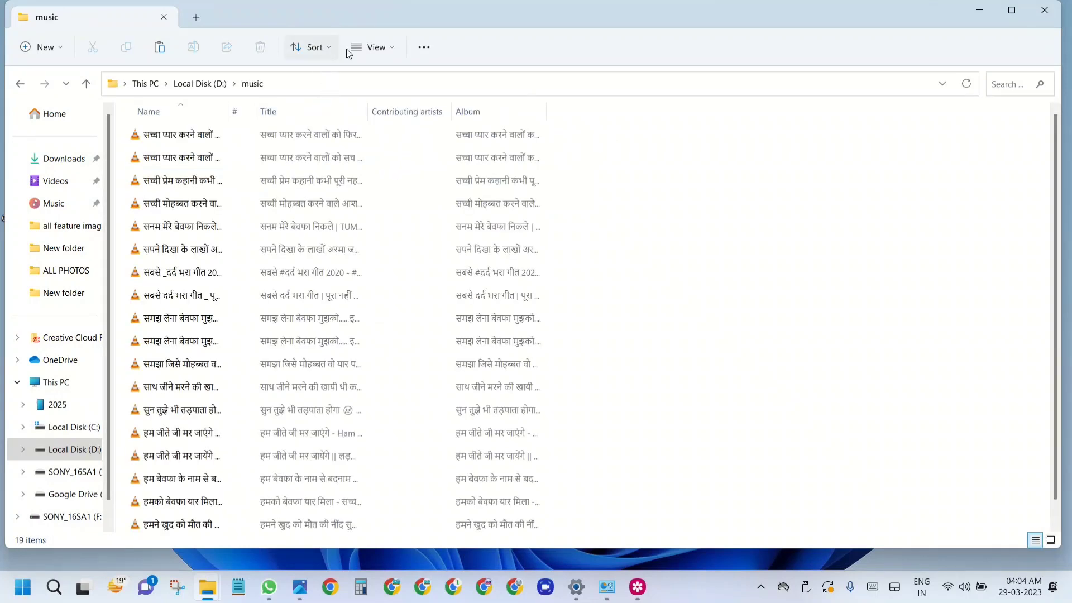
Step: Display the songs in the music folder as extra large icons, look through them, and minimize the window
left_click(368, 47)
left_click(379, 84)
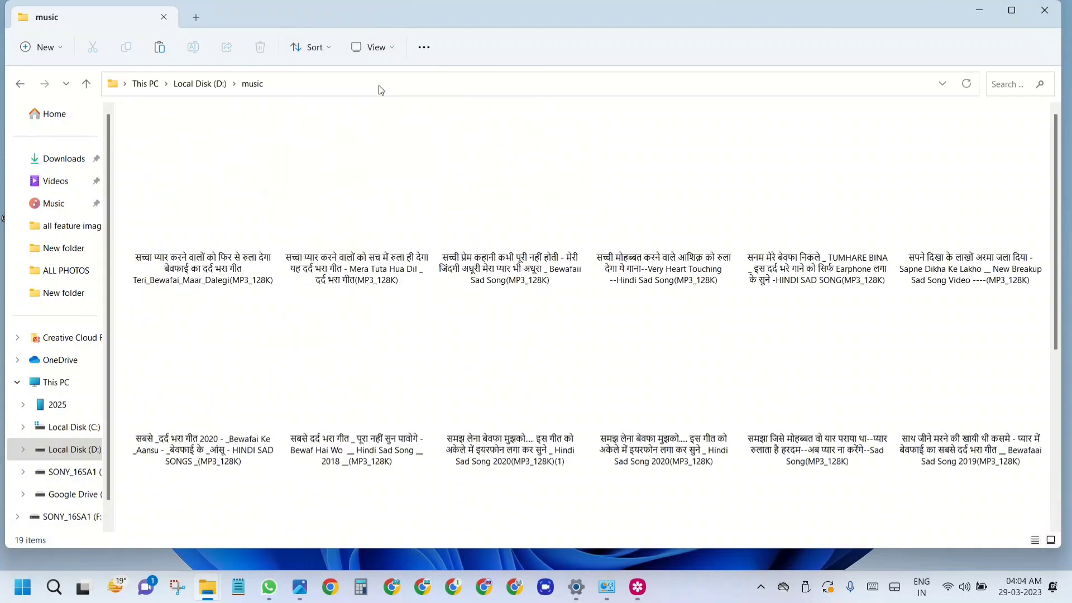
scroll(436, 332, "down", 5)
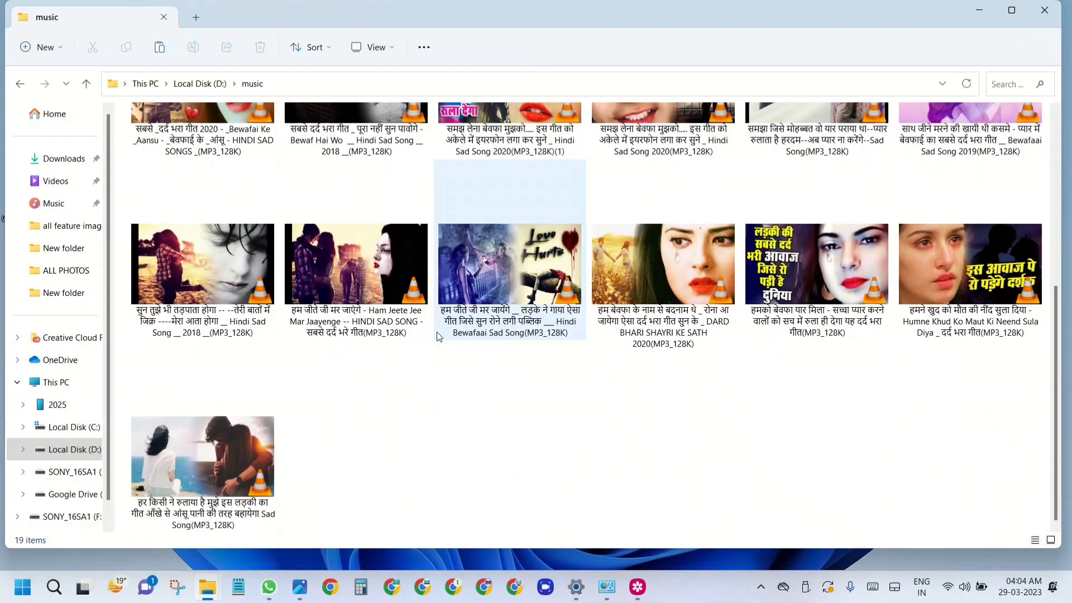
scroll(436, 331, "up", 5)
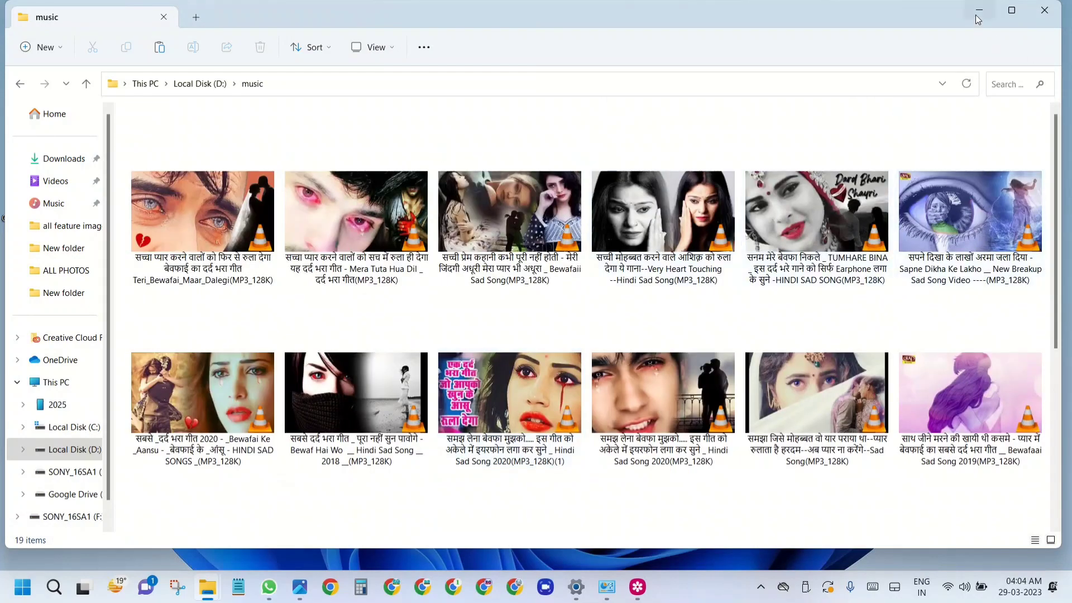
left_click(978, 13)
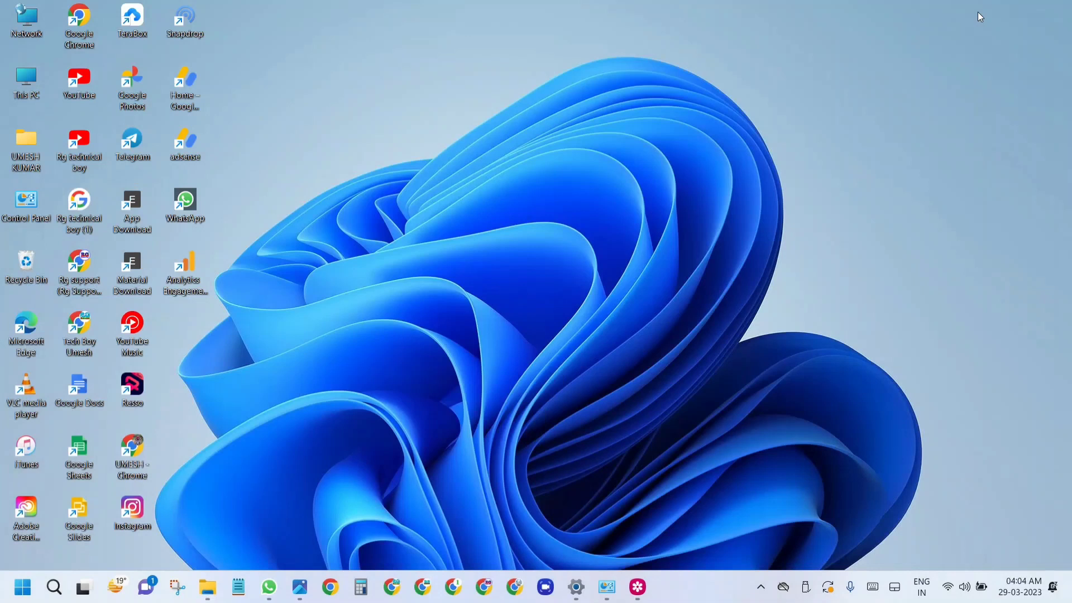